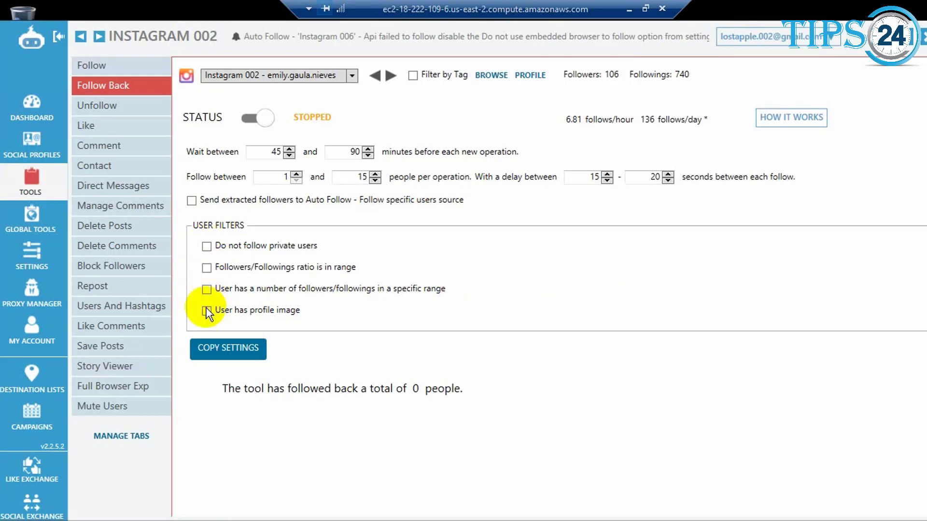
Open the Unfollow tool and examine its run timers, unfollow limits, user filters and other options
{"action": "left_click", "coordinate": [97, 107]}
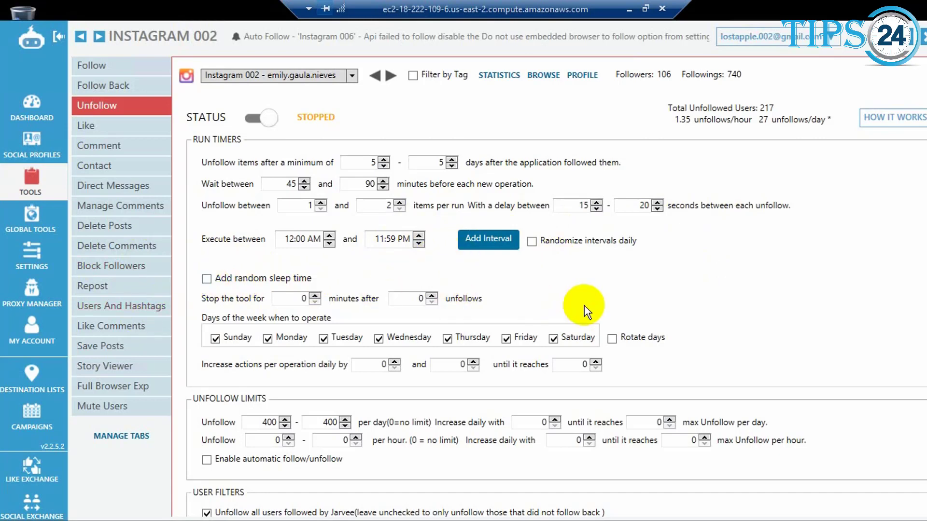
{"action": "scroll", "coordinate": [584, 306], "scroll_direction": "down", "scroll_amount": 1}
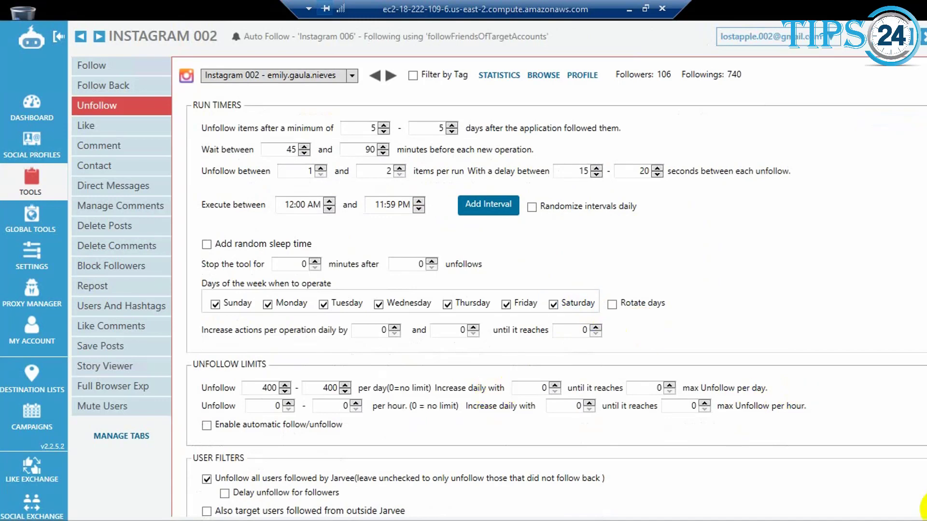
{"action": "scroll", "coordinate": [907, 480], "scroll_direction": "down", "scroll_amount": 10}
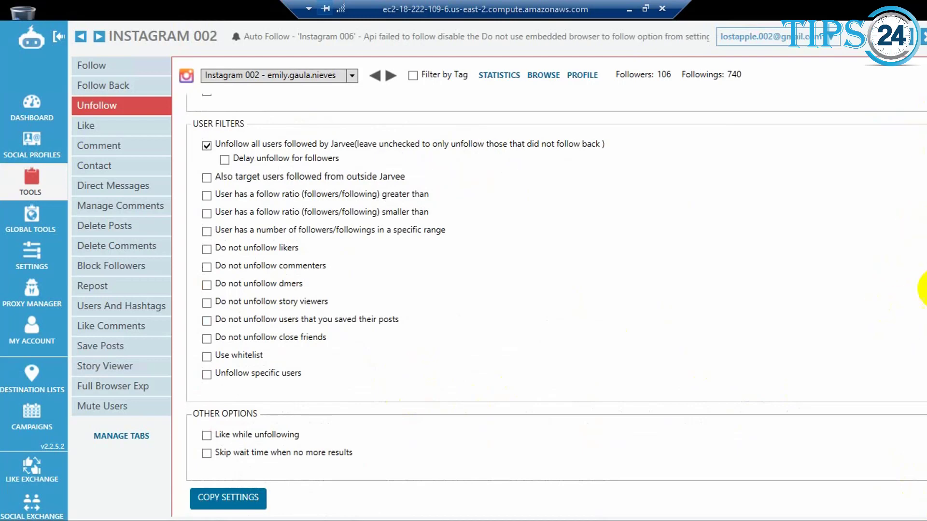
{"action": "scroll", "coordinate": [923, 271], "scroll_direction": "up", "scroll_amount": 2}
{"action": "scroll", "coordinate": [922, 258], "scroll_direction": "up", "scroll_amount": 4}
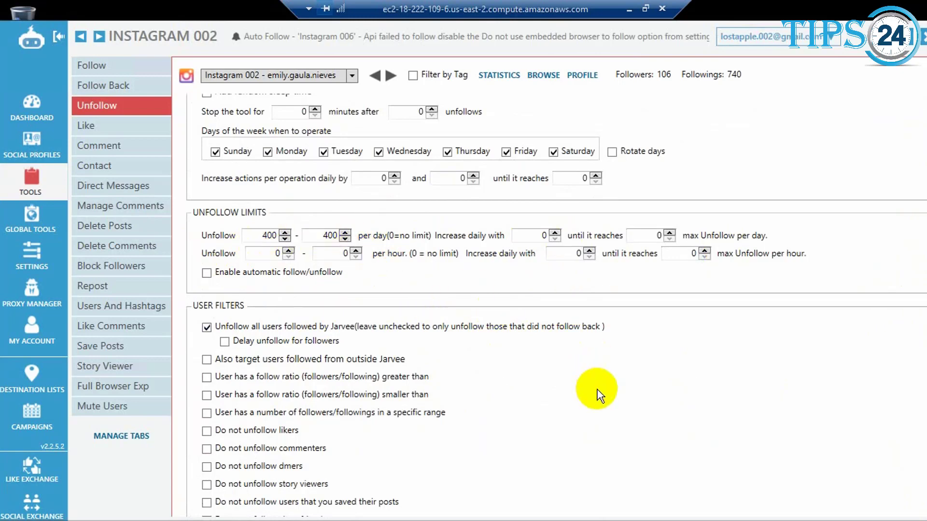
{"action": "scroll", "coordinate": [599, 396], "scroll_direction": "down", "scroll_amount": 4}
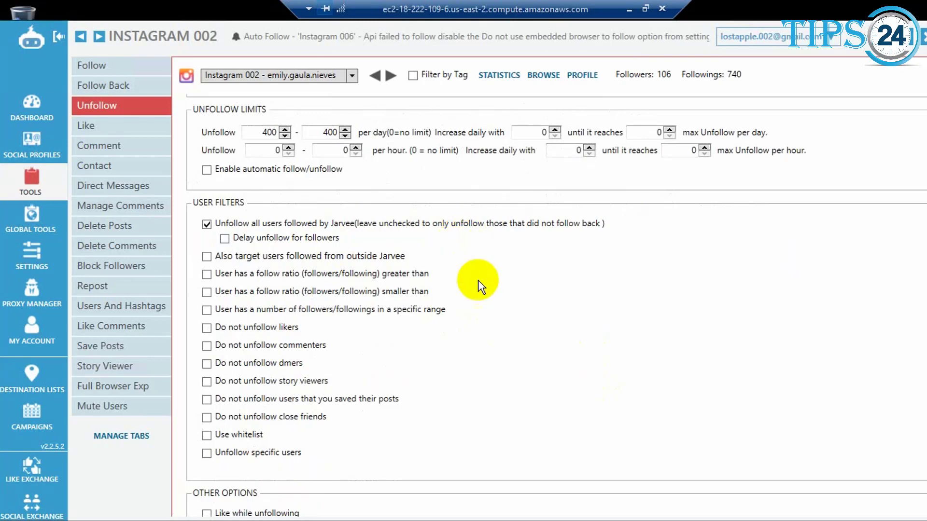
{"action": "scroll", "coordinate": [491, 330], "scroll_direction": "down", "scroll_amount": 2}
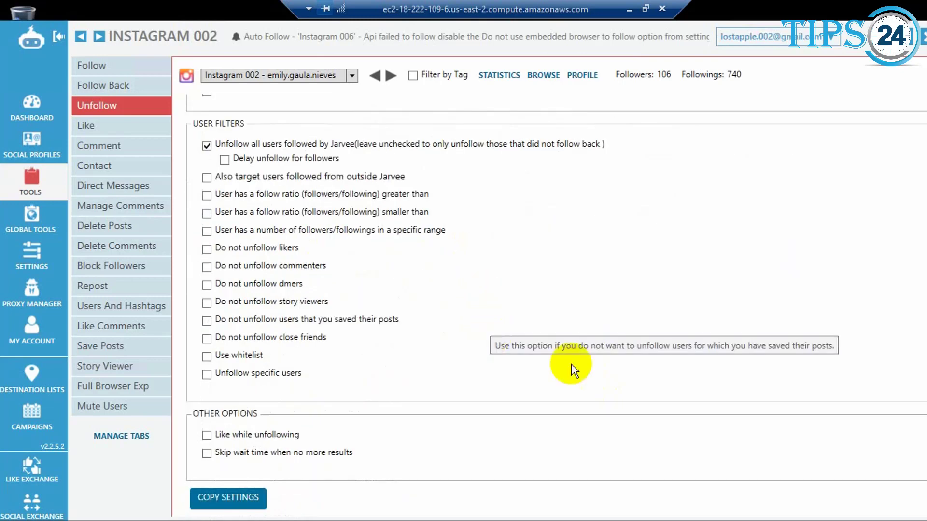
{"action": "scroll", "coordinate": [598, 369], "scroll_direction": "up", "scroll_amount": 8}
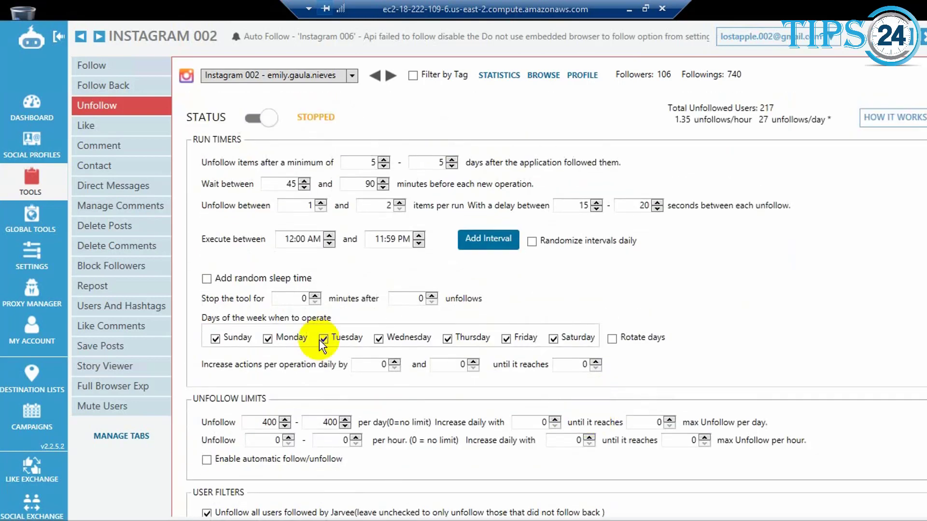
Start the Unfollow tool for the Instagram 002 account, and stop it again
{"action": "left_click", "coordinate": [264, 119]}
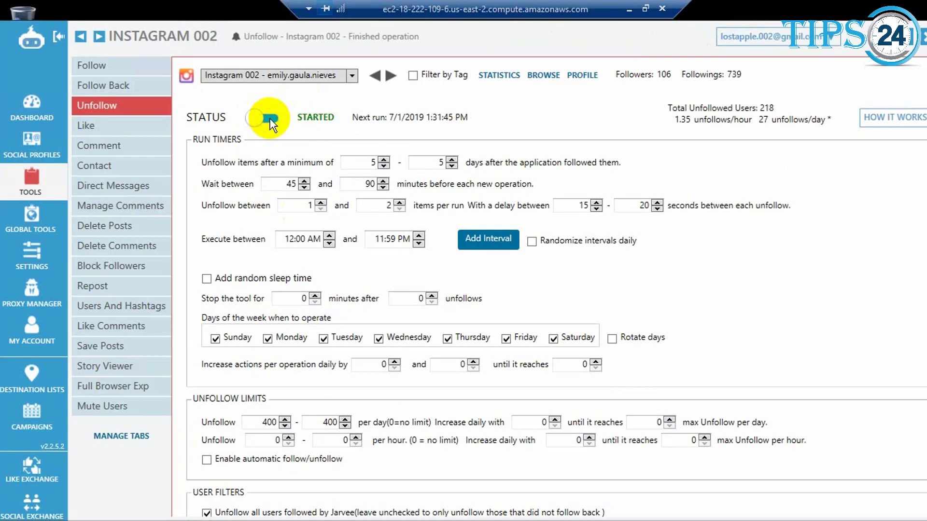
{"action": "left_click", "coordinate": [254, 117]}
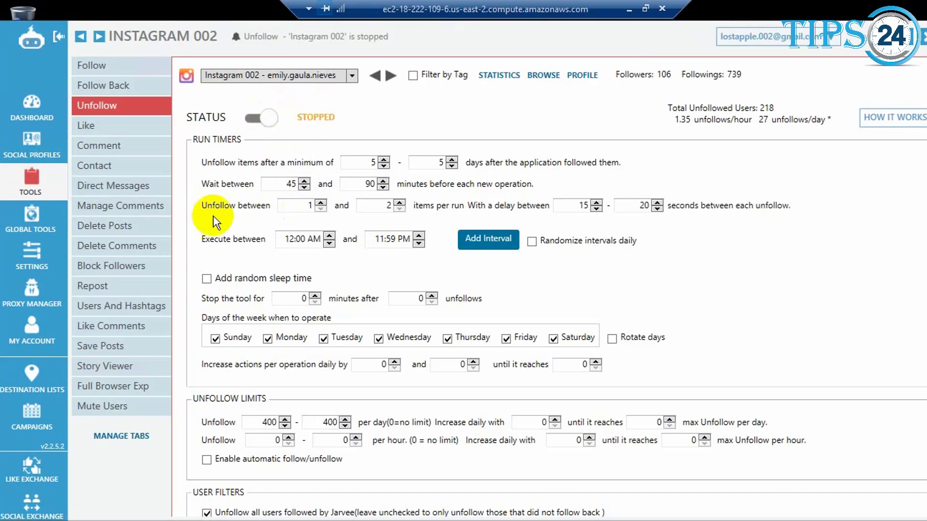
Open the Like tool and lower the upper limit of likes per day to 195
{"action": "left_click", "coordinate": [95, 128]}
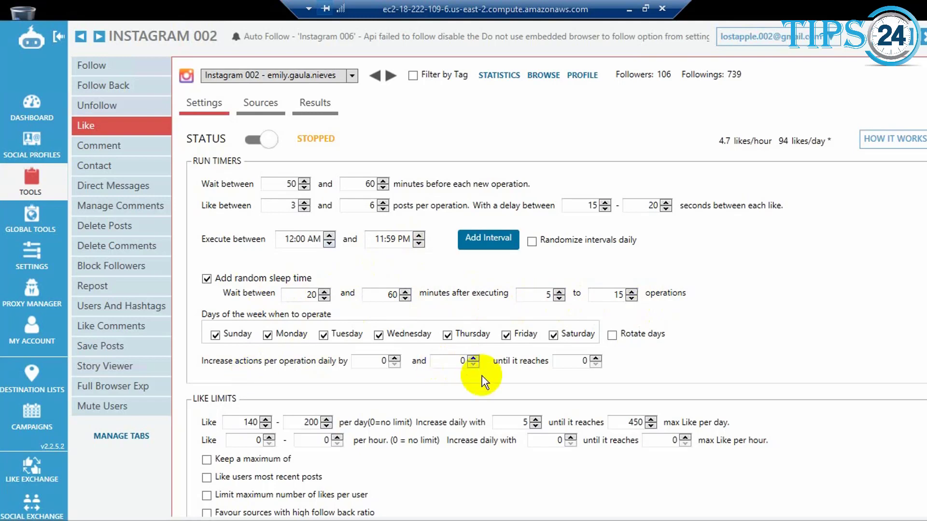
{"action": "scroll", "coordinate": [476, 372], "scroll_direction": "down", "scroll_amount": 2}
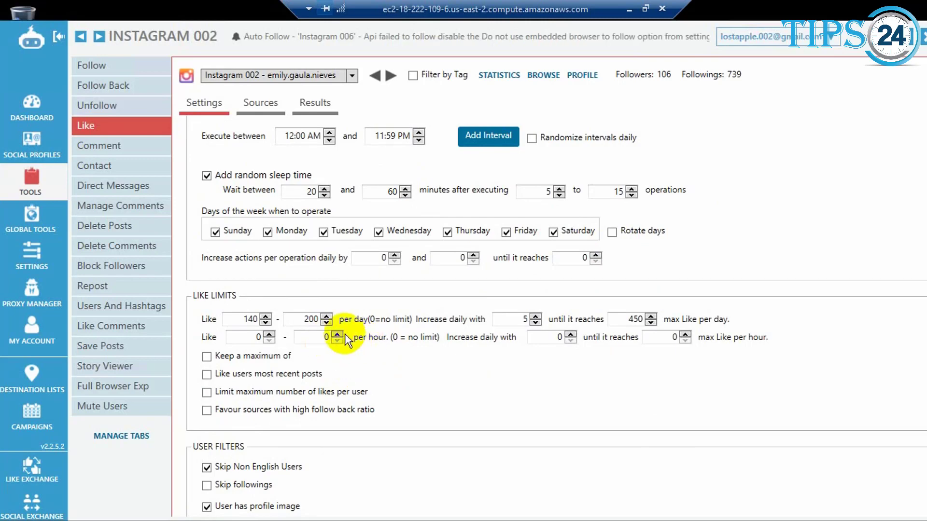
{"action": "left_click", "coordinate": [328, 324]}
{"action": "left_click", "coordinate": [327, 325]}
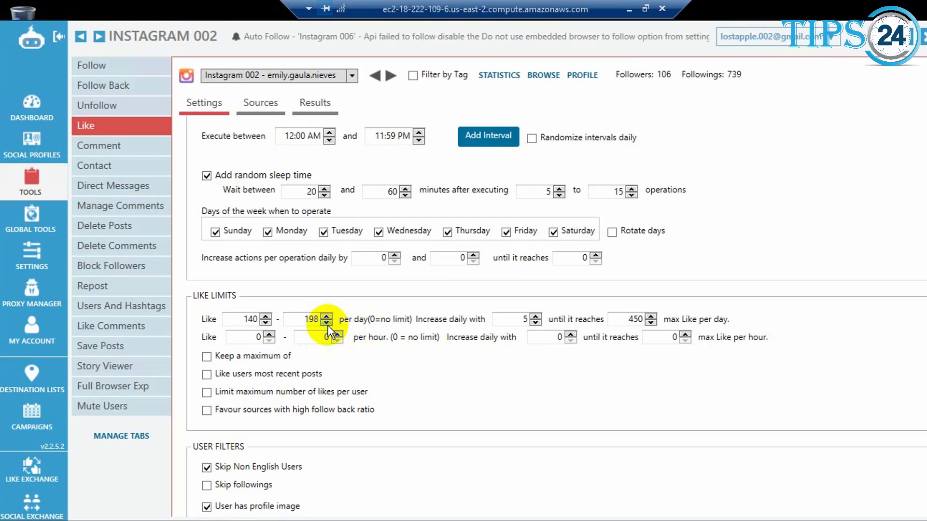
{"action": "left_click", "coordinate": [327, 325]}
{"action": "left_click", "coordinate": [328, 324]}
{"action": "left_click", "coordinate": [327, 323]}
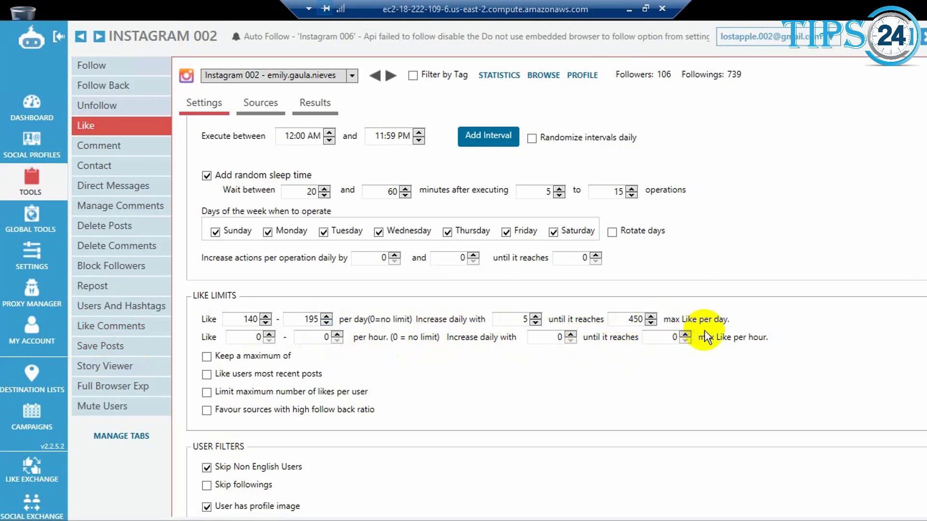
Examine the Like tool's user filters, post filters and after-like actions
{"action": "scroll", "coordinate": [459, 416], "scroll_direction": "down", "scroll_amount": 3}
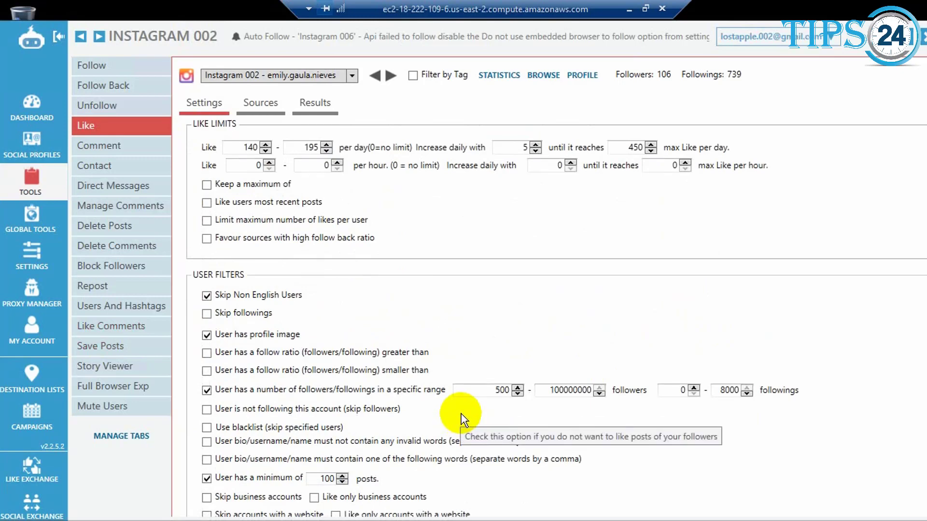
{"action": "scroll", "coordinate": [463, 420], "scroll_direction": "down", "scroll_amount": 1}
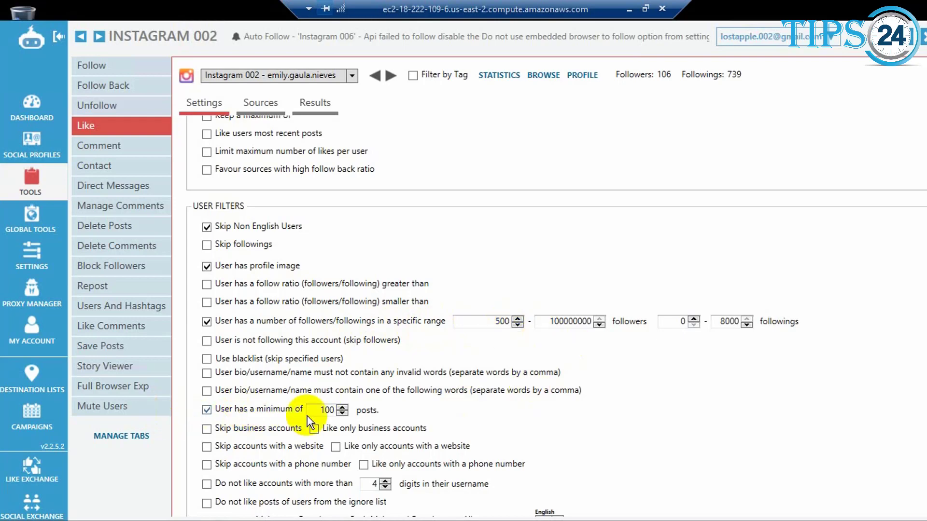
{"action": "scroll", "coordinate": [634, 393], "scroll_direction": "down", "scroll_amount": 2}
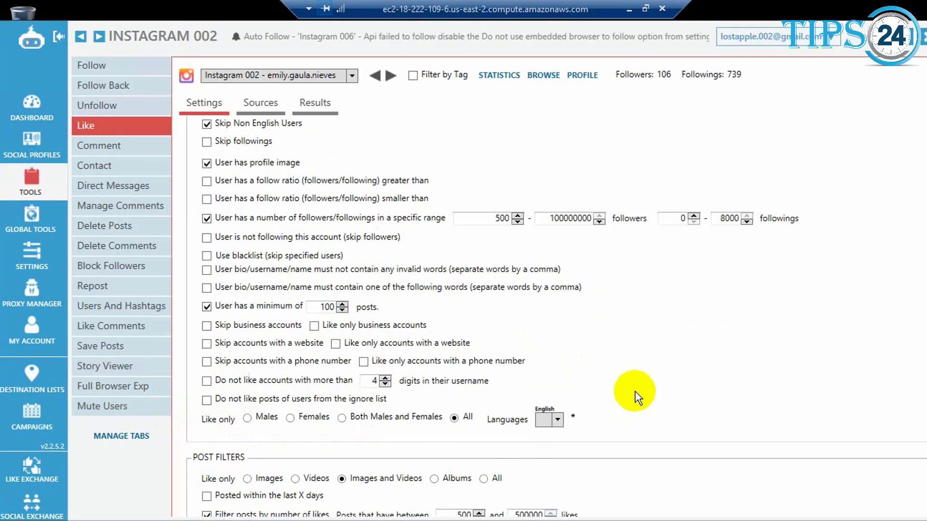
{"action": "scroll", "coordinate": [636, 391], "scroll_direction": "down", "scroll_amount": 5}
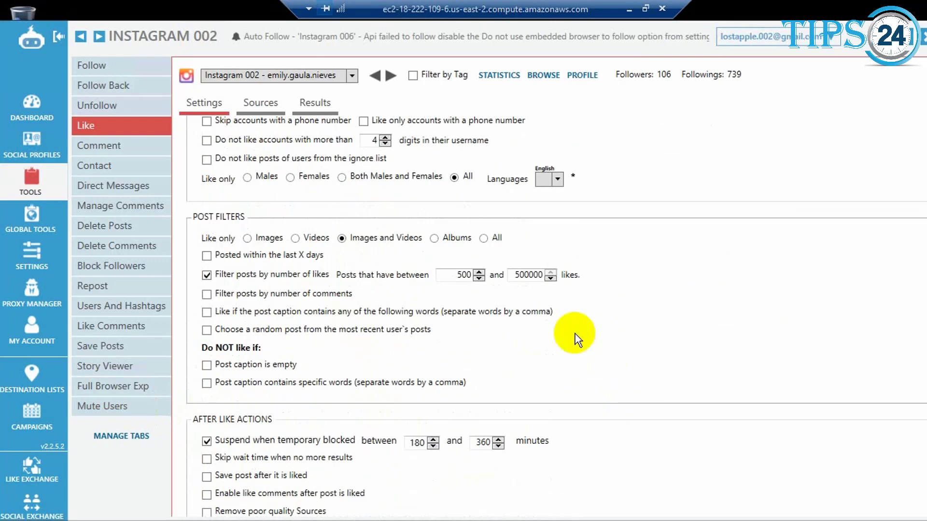
{"action": "scroll", "coordinate": [638, 357], "scroll_direction": "down", "scroll_amount": 2}
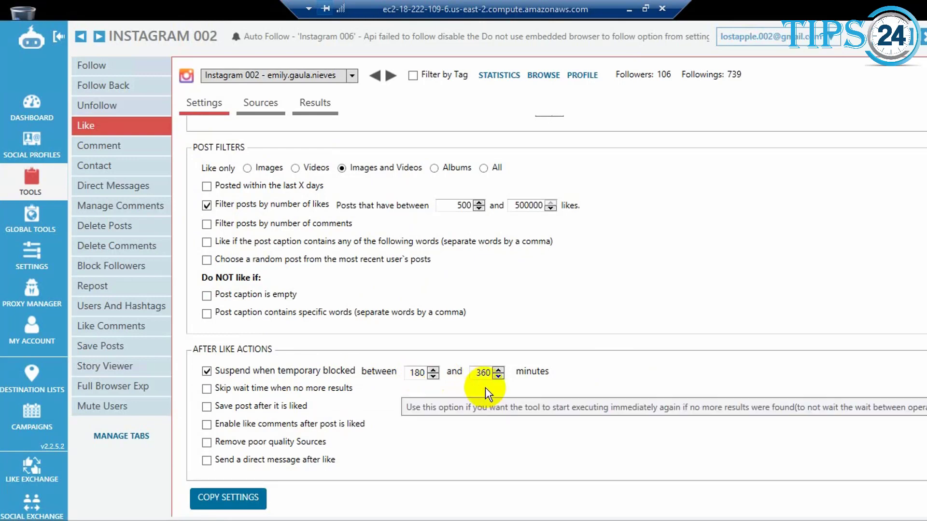
Examine the Like tool's source options, the list of target accounts for followers, and the results of past likes
{"action": "left_click", "coordinate": [270, 107]}
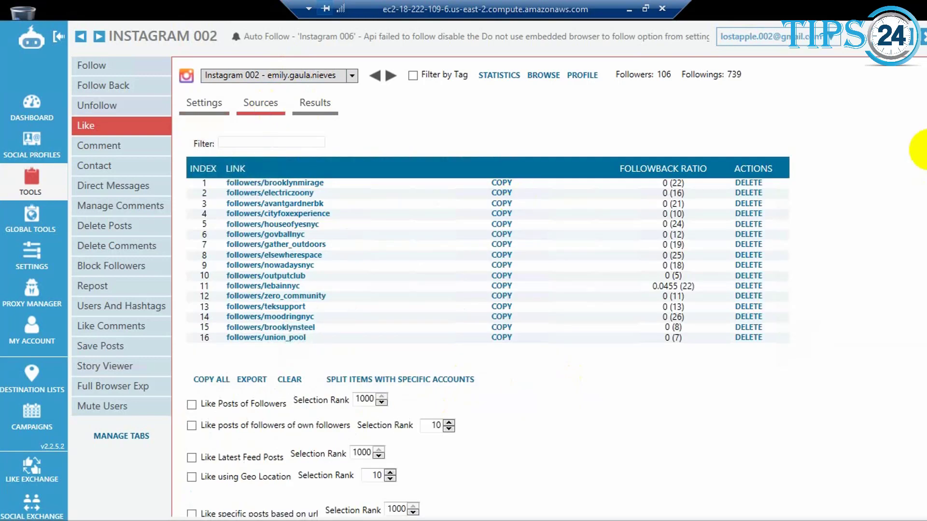
{"action": "scroll", "coordinate": [926, 134], "scroll_direction": "up", "scroll_amount": 5}
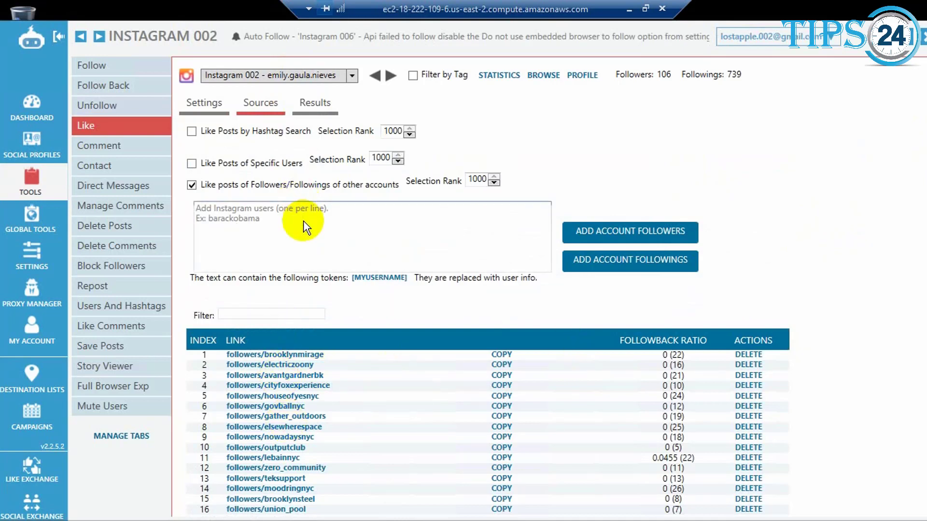
{"action": "left_click", "coordinate": [227, 212]}
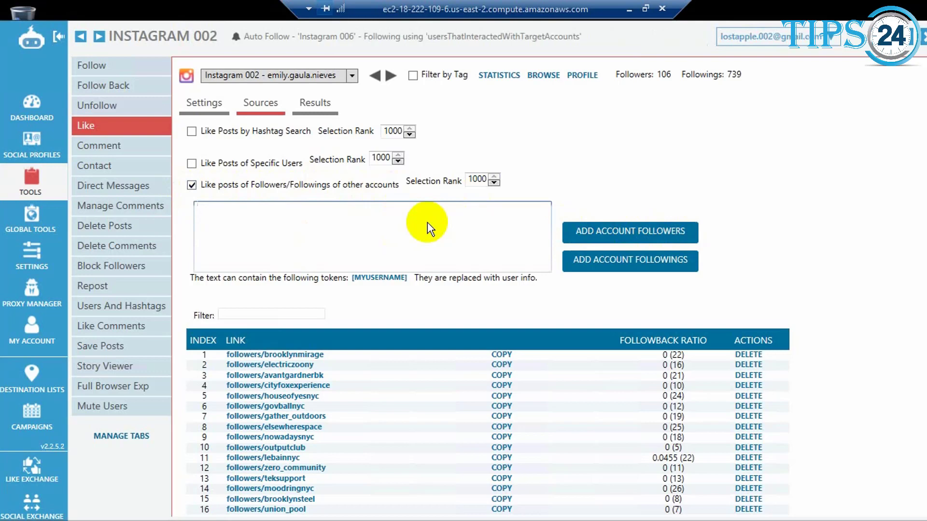
{"action": "scroll", "coordinate": [889, 218], "scroll_direction": "down", "scroll_amount": 5}
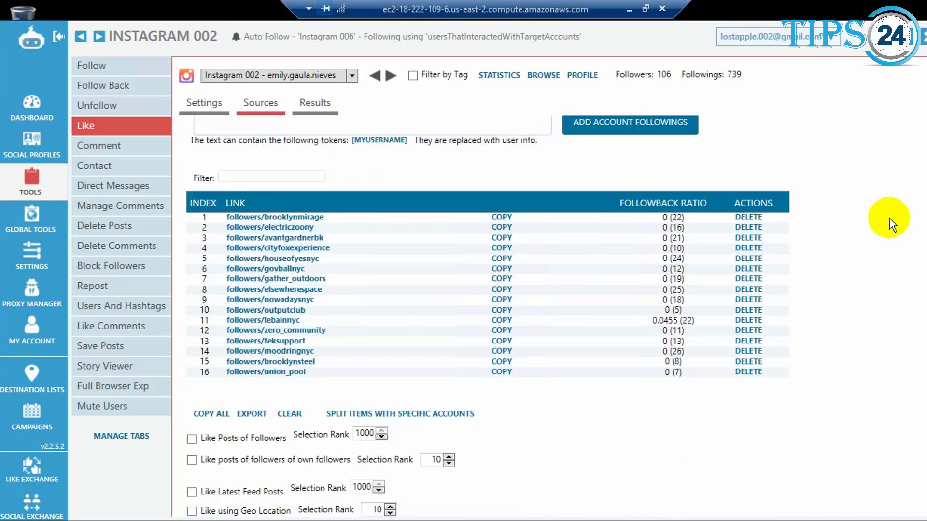
{"action": "scroll", "coordinate": [887, 218], "scroll_direction": "down", "scroll_amount": 3}
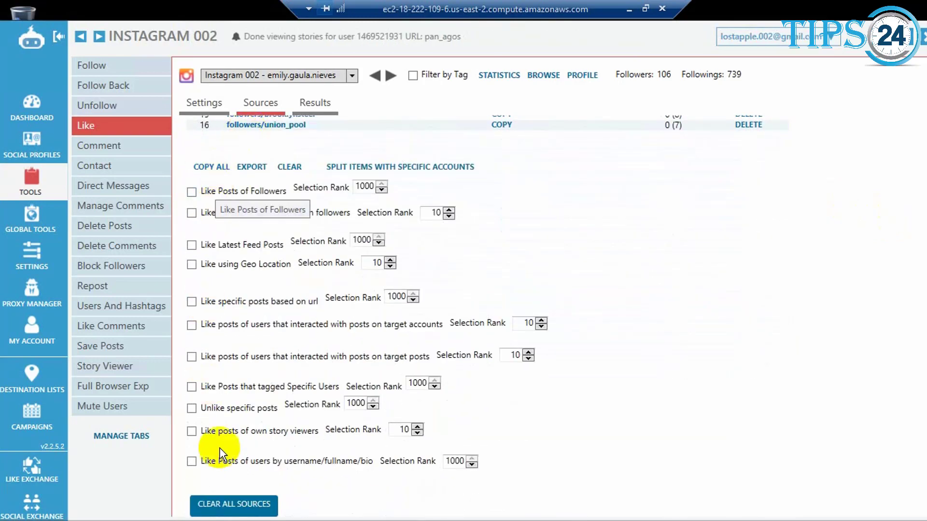
{"action": "left_click", "coordinate": [322, 108]}
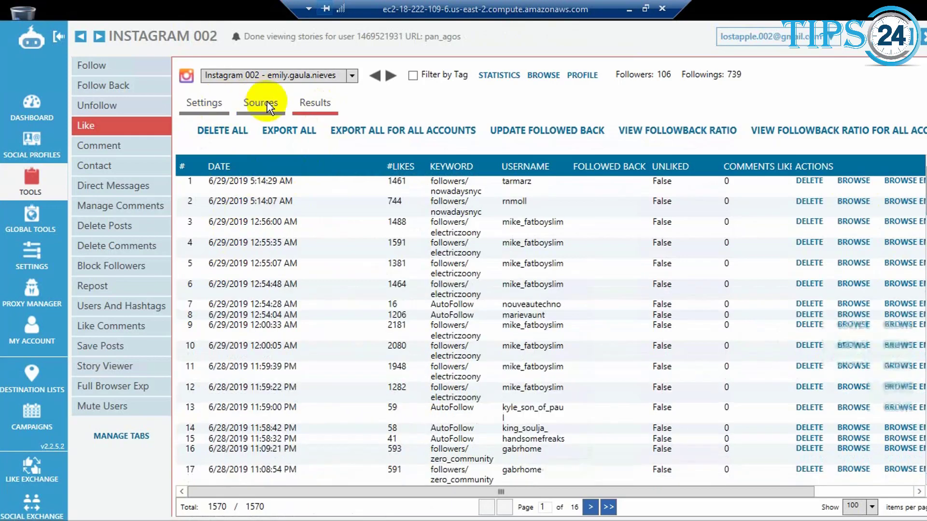
{"action": "left_click", "coordinate": [267, 106]}
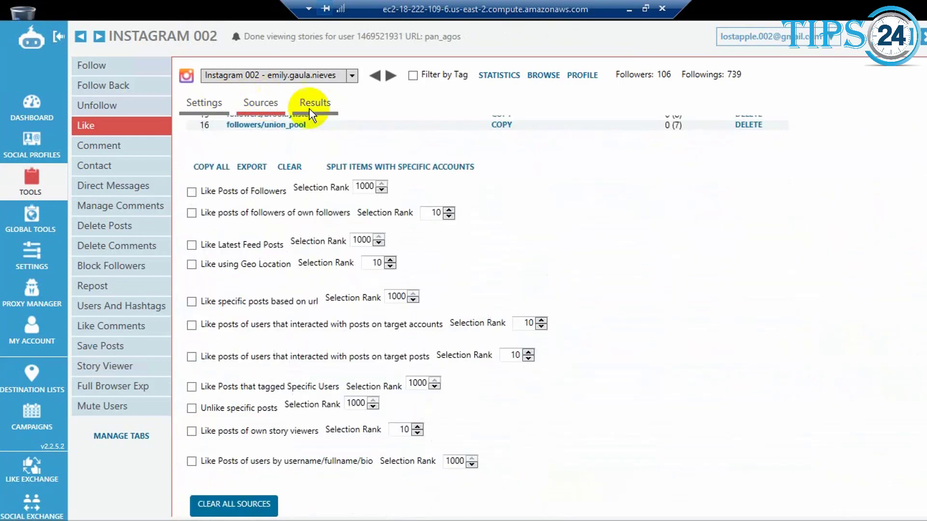
{"action": "scroll", "coordinate": [923, 140], "scroll_direction": "up", "scroll_amount": 10}
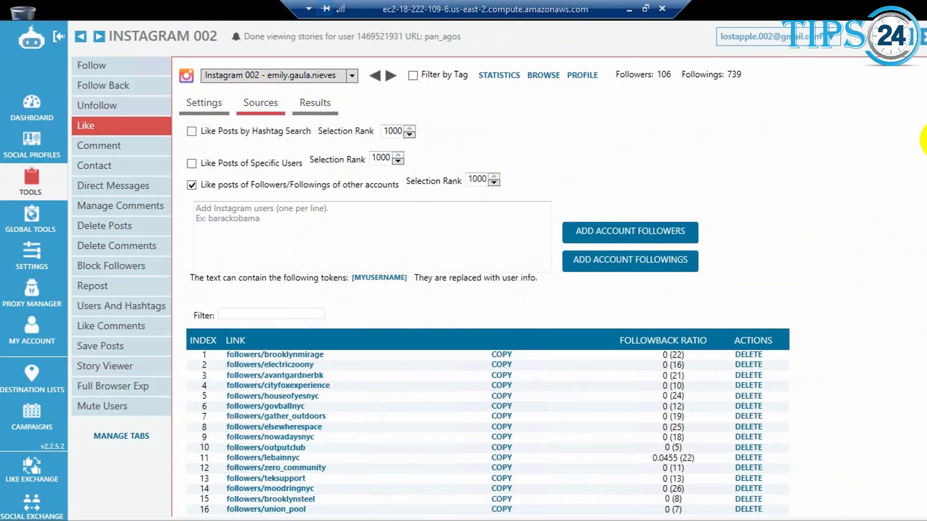
Return to the Like tool's settings, start the tool for the Instagram 002 account, and stop it again
{"action": "left_click", "coordinate": [200, 106]}
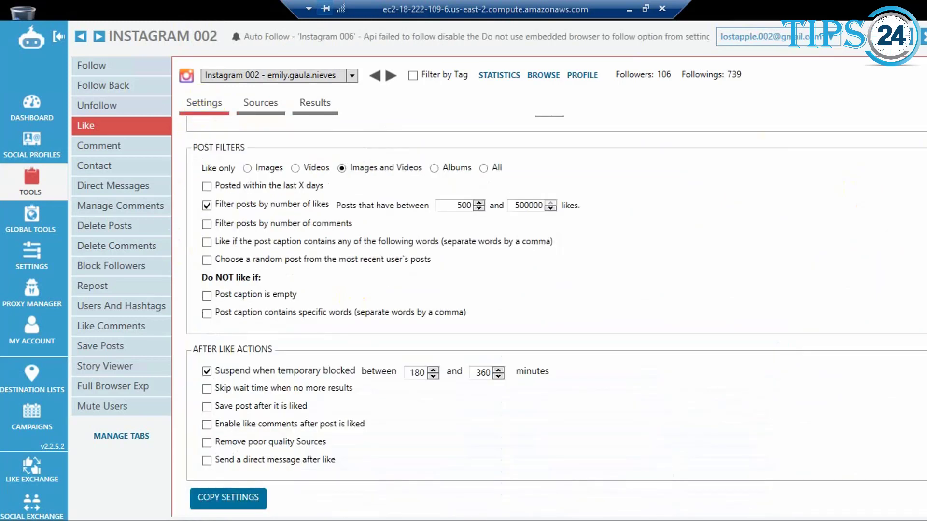
{"action": "scroll", "coordinate": [922, 138], "scroll_direction": "up", "scroll_amount": 10}
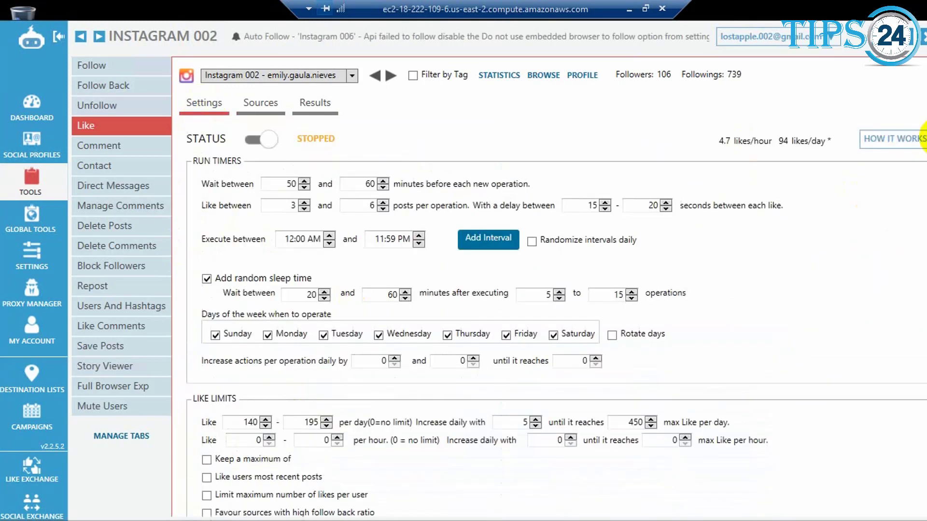
{"action": "left_click", "coordinate": [253, 140]}
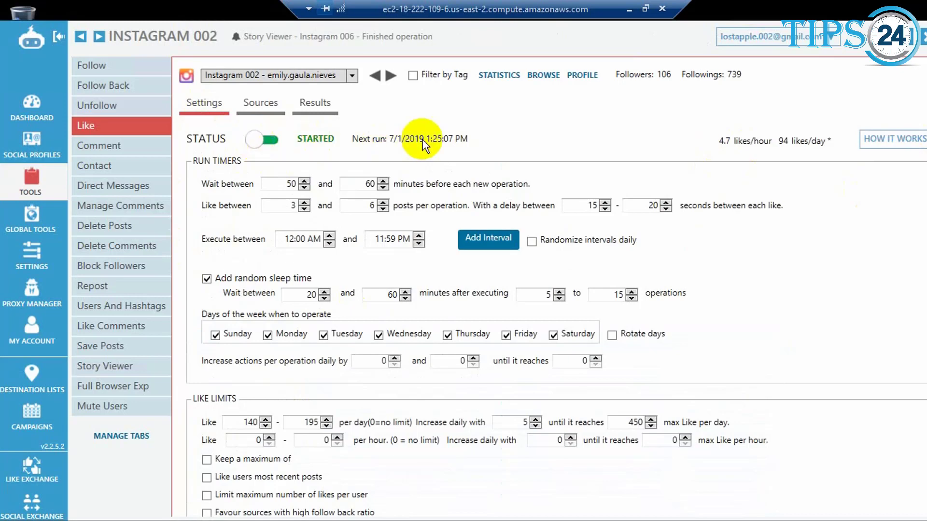
{"action": "left_click", "coordinate": [270, 143]}
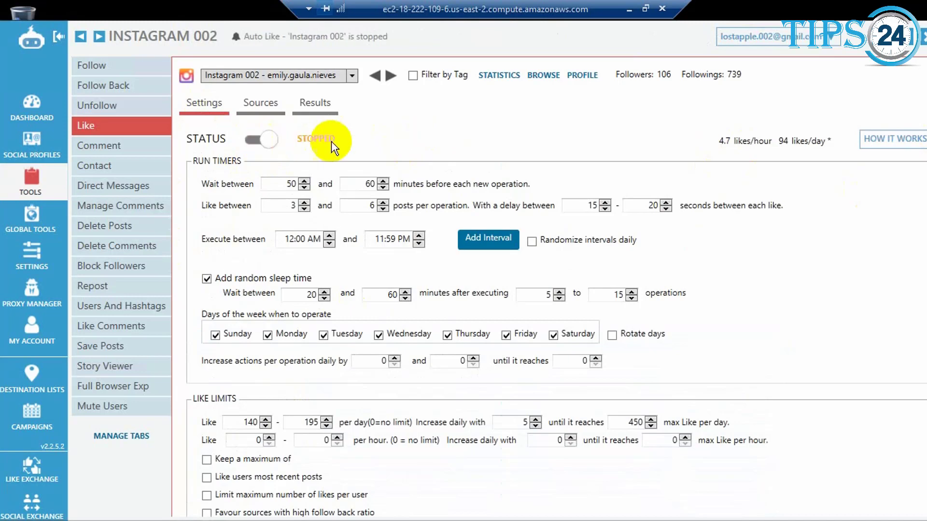
Open the Comment tool and enable the Skip Non English Users filter
{"action": "left_click", "coordinate": [109, 147]}
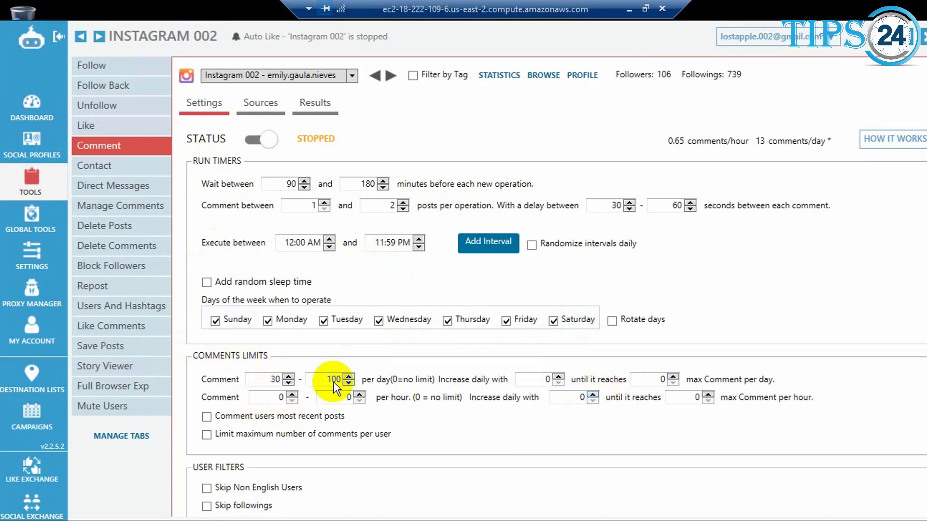
{"action": "scroll", "coordinate": [555, 421], "scroll_direction": "down", "scroll_amount": 2}
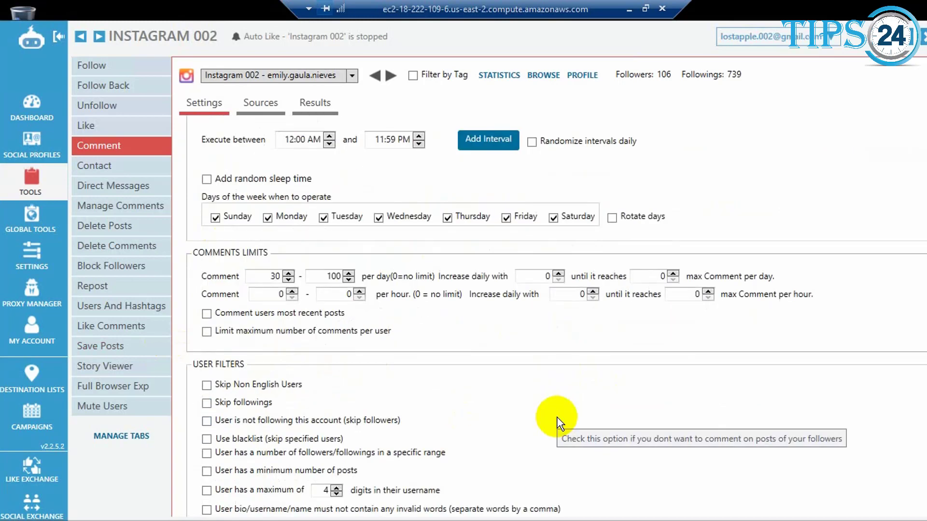
{"action": "scroll", "coordinate": [560, 423], "scroll_direction": "down", "scroll_amount": 1}
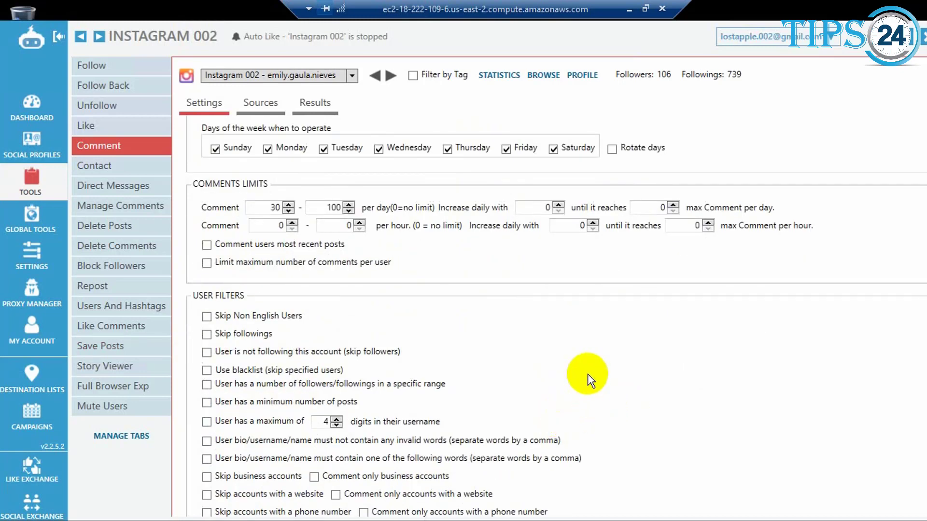
{"action": "left_click", "coordinate": [208, 315]}
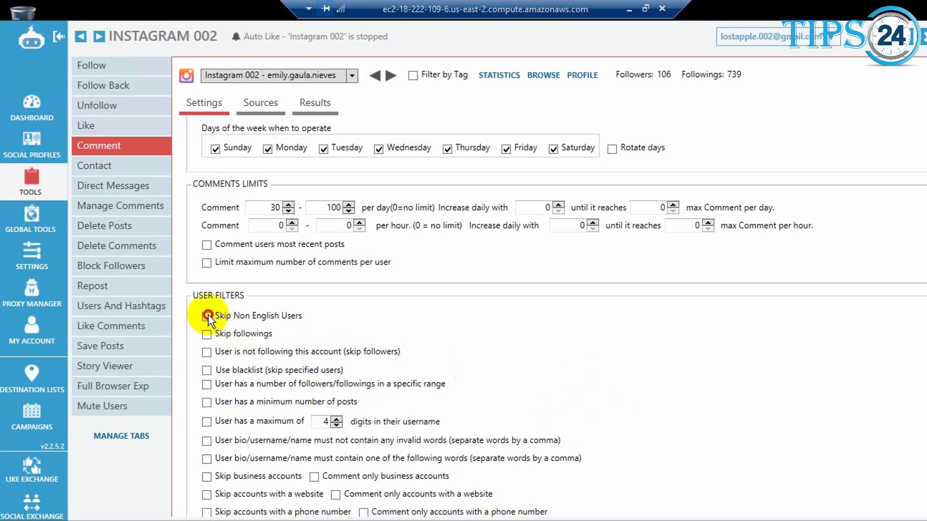
{"action": "scroll", "coordinate": [625, 462], "scroll_direction": "down", "scroll_amount": 2}
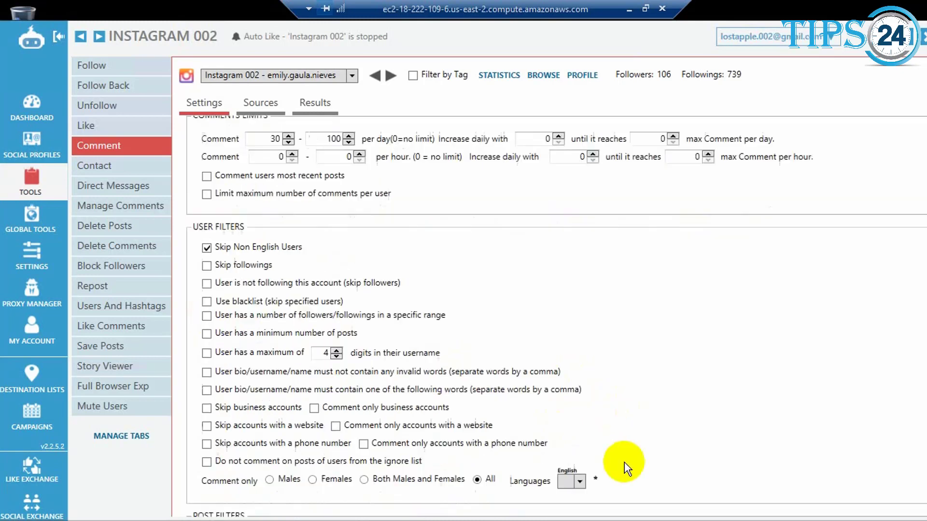
Examine the Comment tool's user filters, post filters and after-comment actions
{"action": "scroll", "coordinate": [624, 462], "scroll_direction": "down", "scroll_amount": 3}
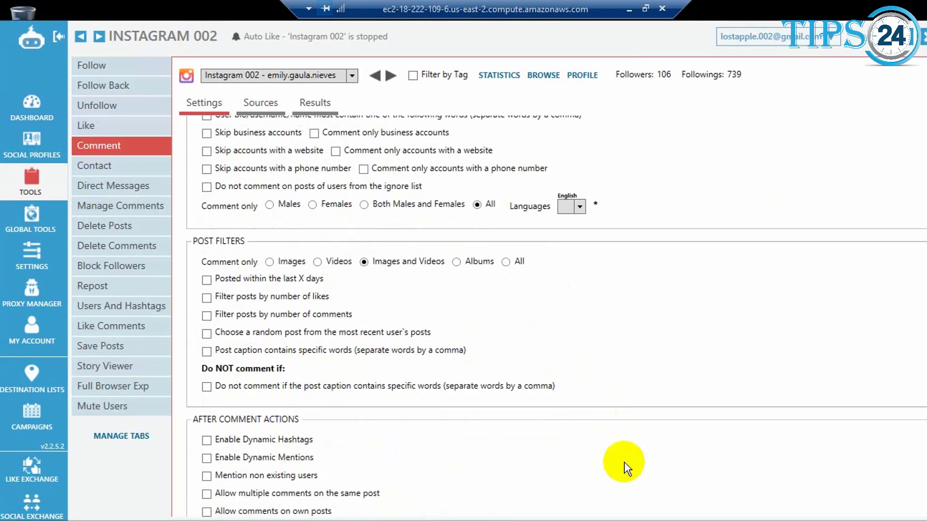
{"action": "scroll", "coordinate": [624, 462], "scroll_direction": "down", "scroll_amount": 2}
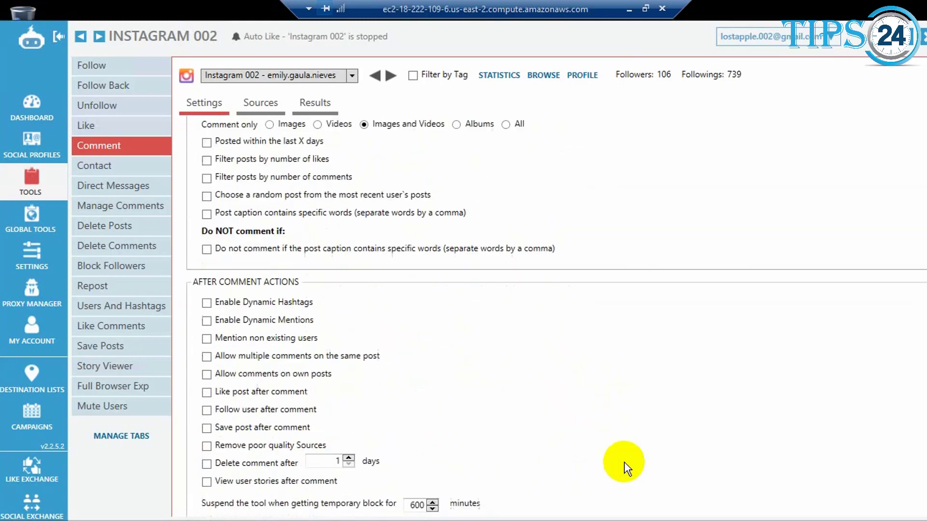
{"action": "scroll", "coordinate": [624, 462], "scroll_direction": "up", "scroll_amount": 9}
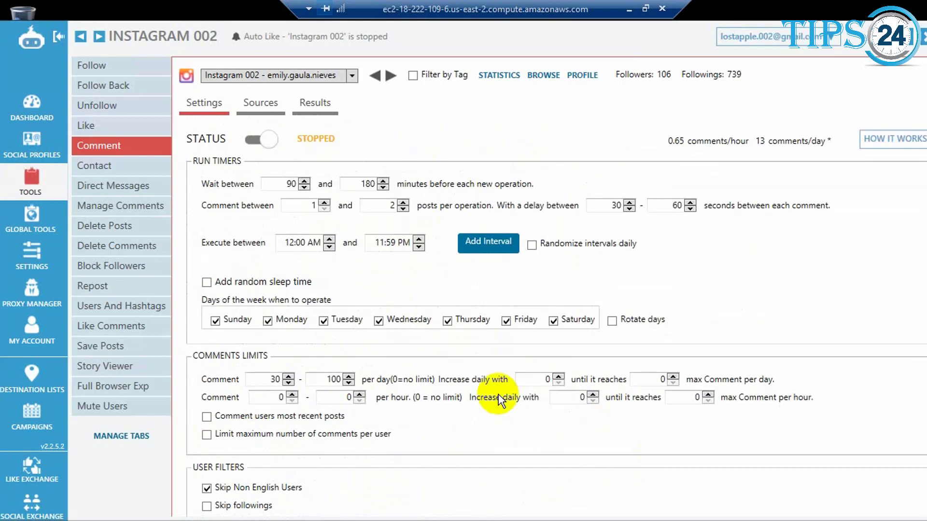
Enable the Comment tool's source for posts of users by username/fullname/bio and go to its empty message field
{"action": "left_click", "coordinate": [271, 107]}
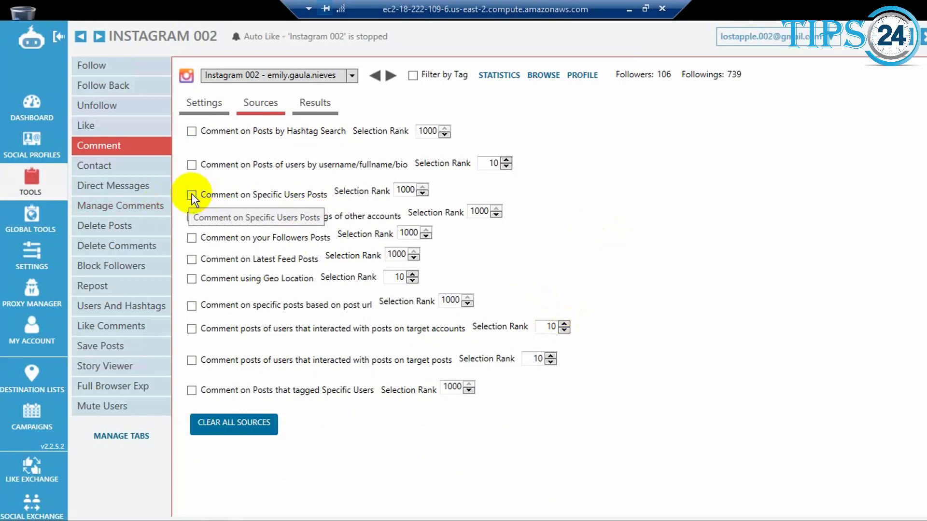
{"action": "left_click", "coordinate": [192, 166]}
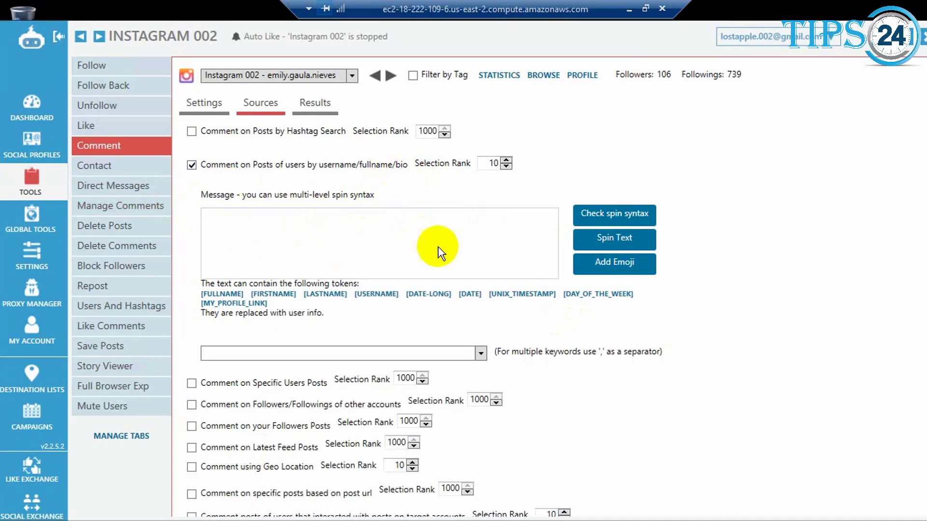
{"action": "left_click", "coordinate": [283, 249]}
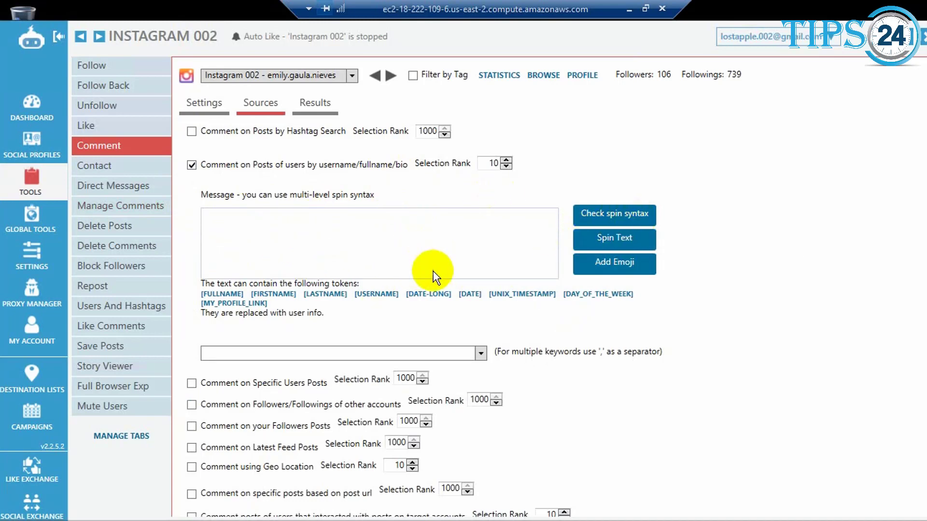
Examine the results of past comments and the remaining source options of the Comment tool
{"action": "left_click", "coordinate": [309, 111]}
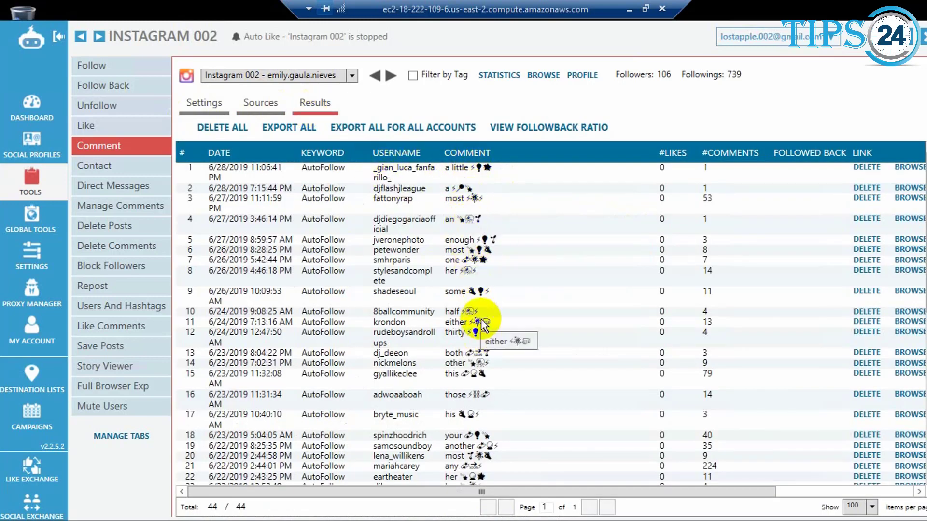
{"action": "left_click", "coordinate": [271, 102]}
{"action": "scroll", "coordinate": [694, 416], "scroll_direction": "down", "scroll_amount": 3}
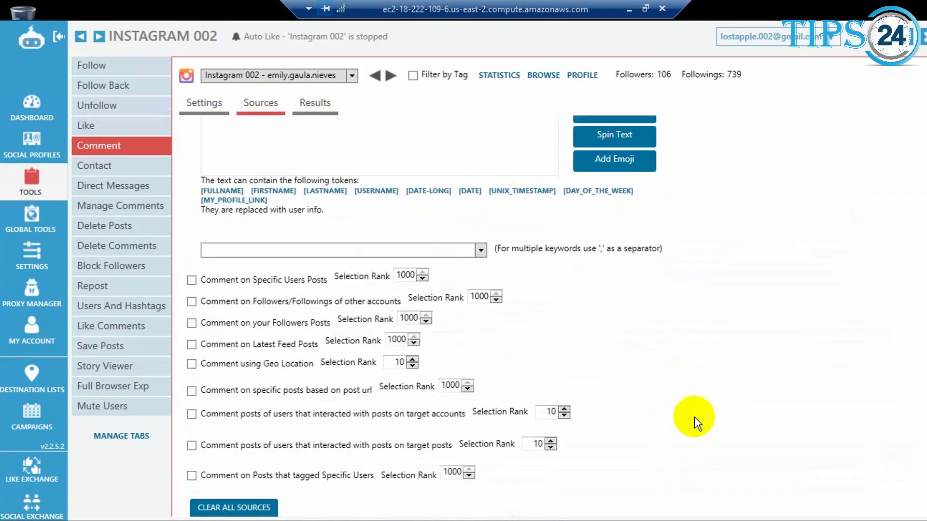
{"action": "scroll", "coordinate": [694, 416], "scroll_direction": "up", "scroll_amount": 3}
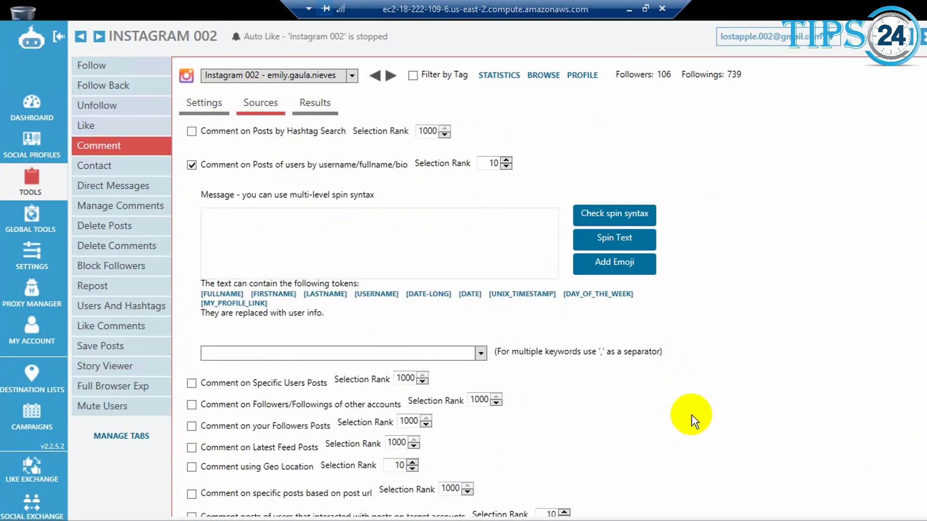
{"action": "scroll", "coordinate": [705, 398], "scroll_direction": "down", "scroll_amount": 3}
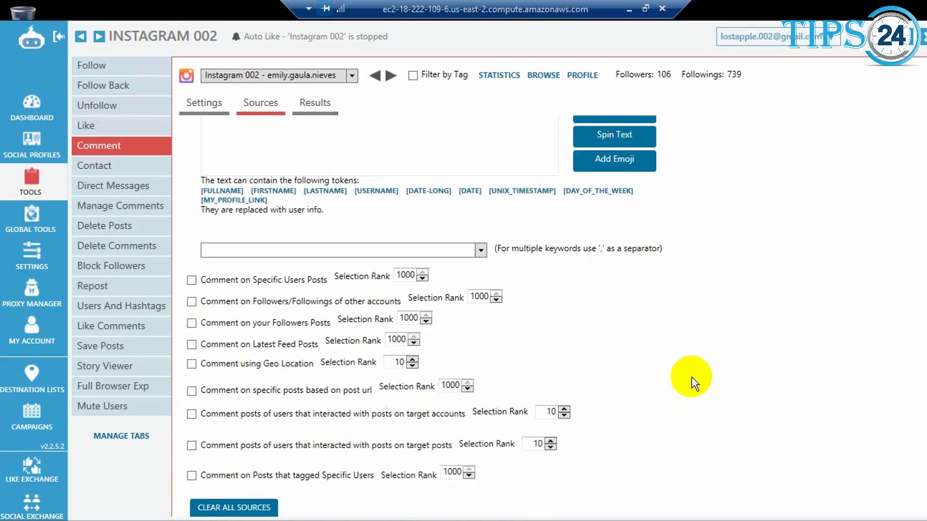
{"action": "mouse_move", "coordinate": [374, 320]}
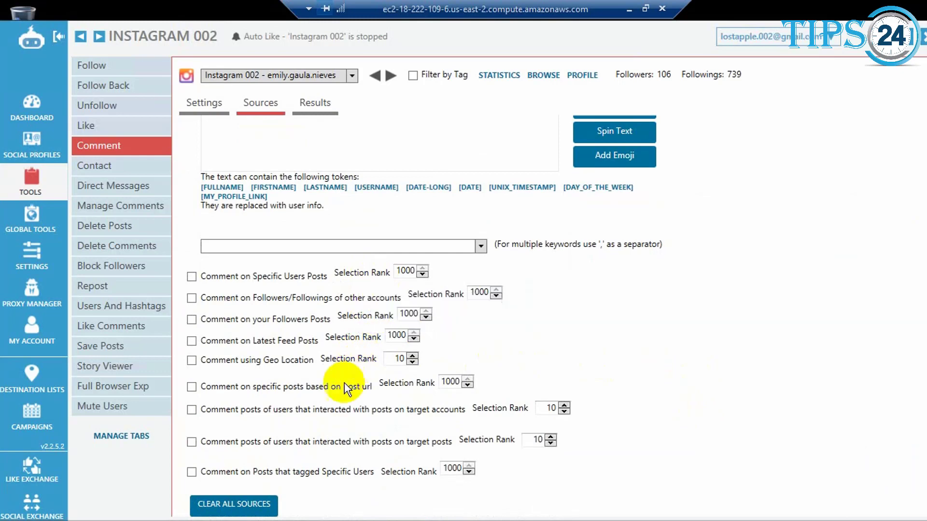